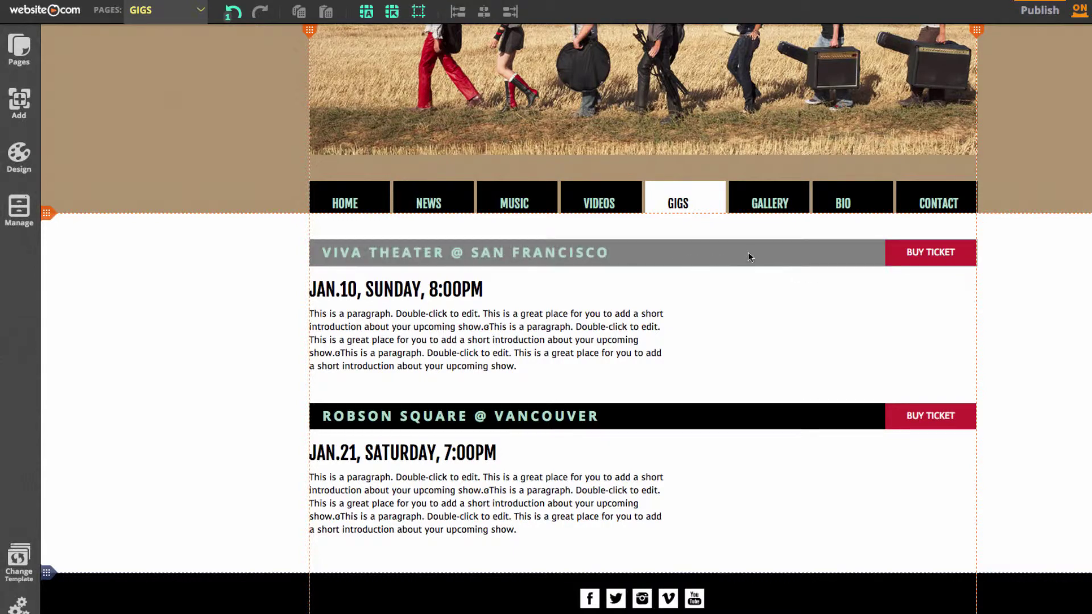
# - Drag the gig listings section downward to leave a large gap beneath the navigation
pyautogui.click(710, 251)
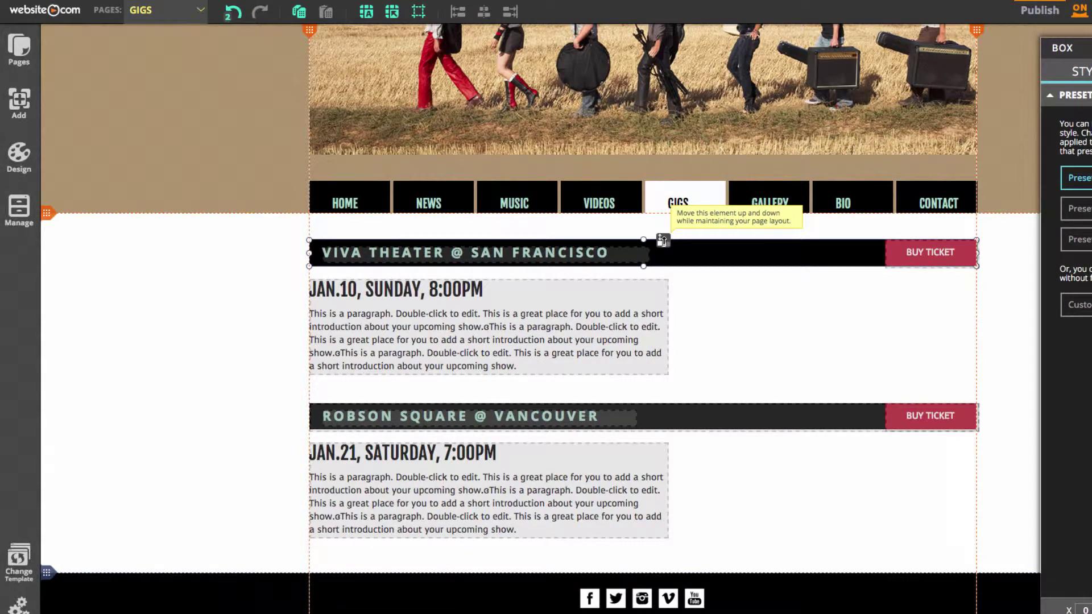
pyautogui.click(663, 240)
pyautogui.moveTo(662, 239); pyautogui.dragTo(663, 470)
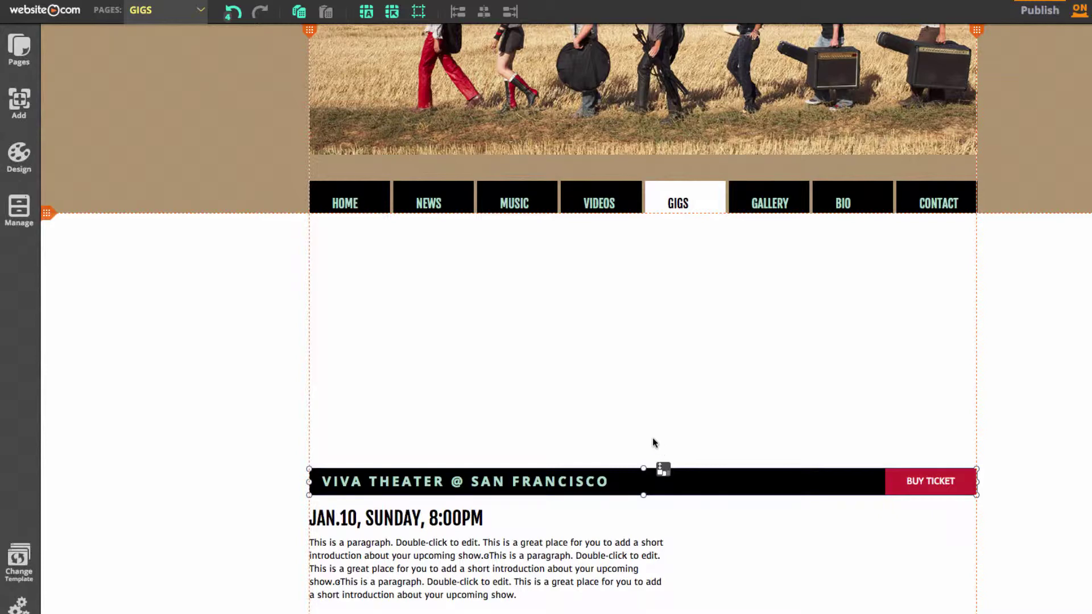
pyautogui.scroll(-2, 652, 441)
# - Add a new image element and move it into the empty space above the gigs
pyautogui.click(19, 103)
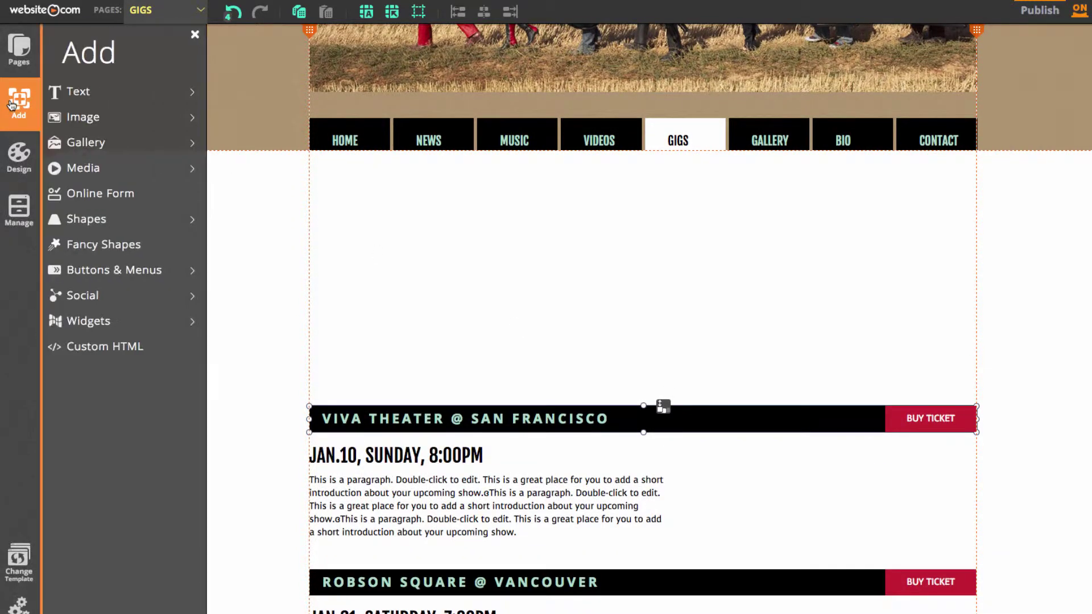
pyautogui.click(101, 120)
pyautogui.click(103, 145)
pyautogui.moveTo(665, 303); pyautogui.dragTo(675, 287)
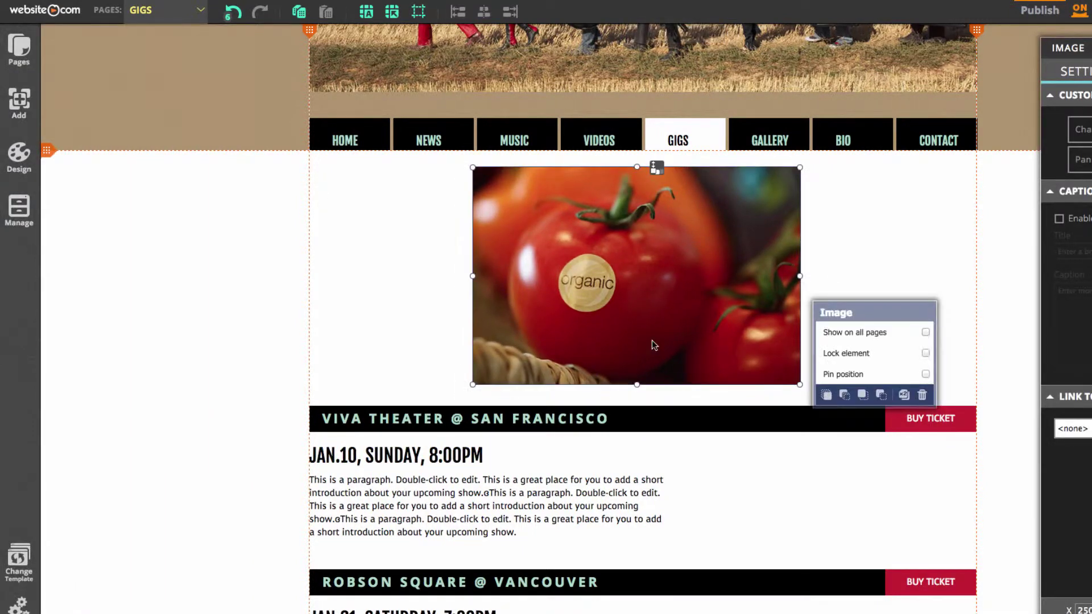
# - Resize the image into a short banner stretched across the full column width
pyautogui.moveTo(637, 385); pyautogui.dragTo(638, 332)
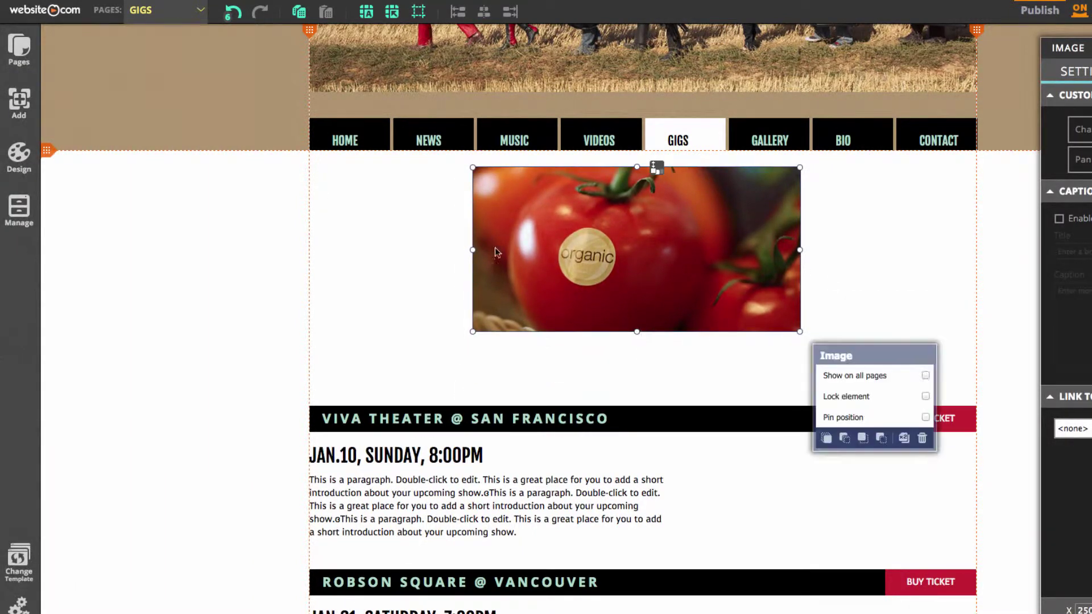
pyautogui.moveTo(471, 250); pyautogui.dragTo(302, 244)
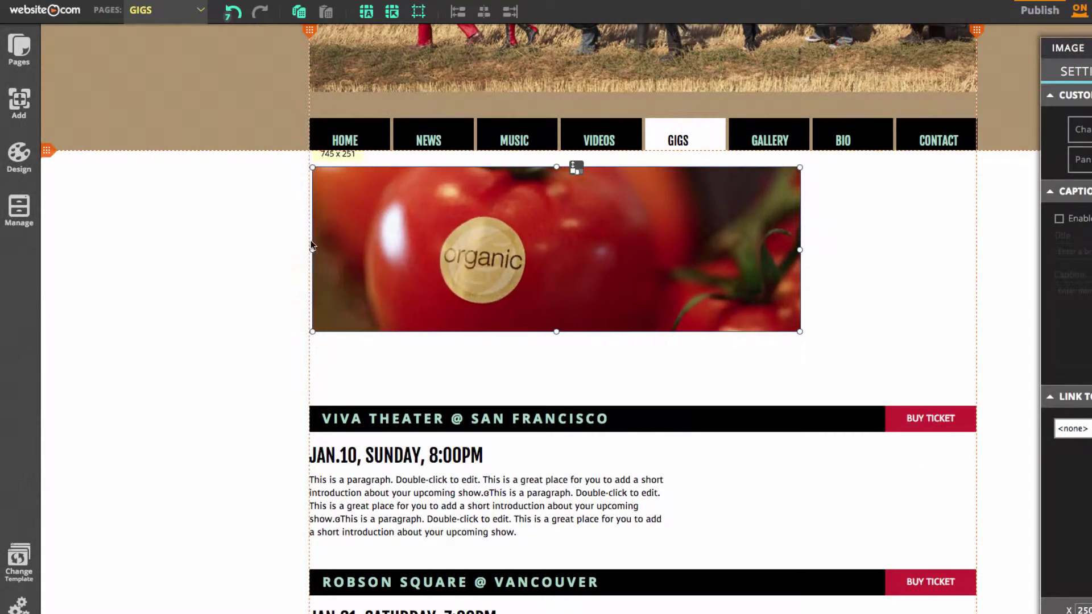
pyautogui.moveTo(800, 249); pyautogui.dragTo(971, 252)
pyautogui.moveTo(691, 249); pyautogui.dragTo(697, 260)
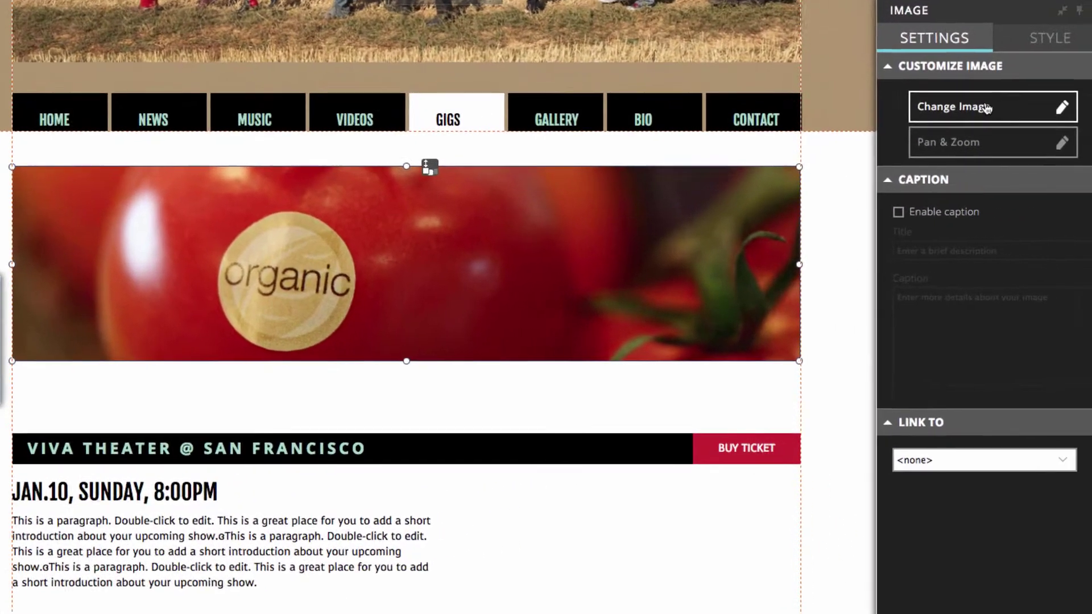
# - Swap the tomato picture for the mixing-console photo from Background Images, stretched full width
pyautogui.click(1086, 130)
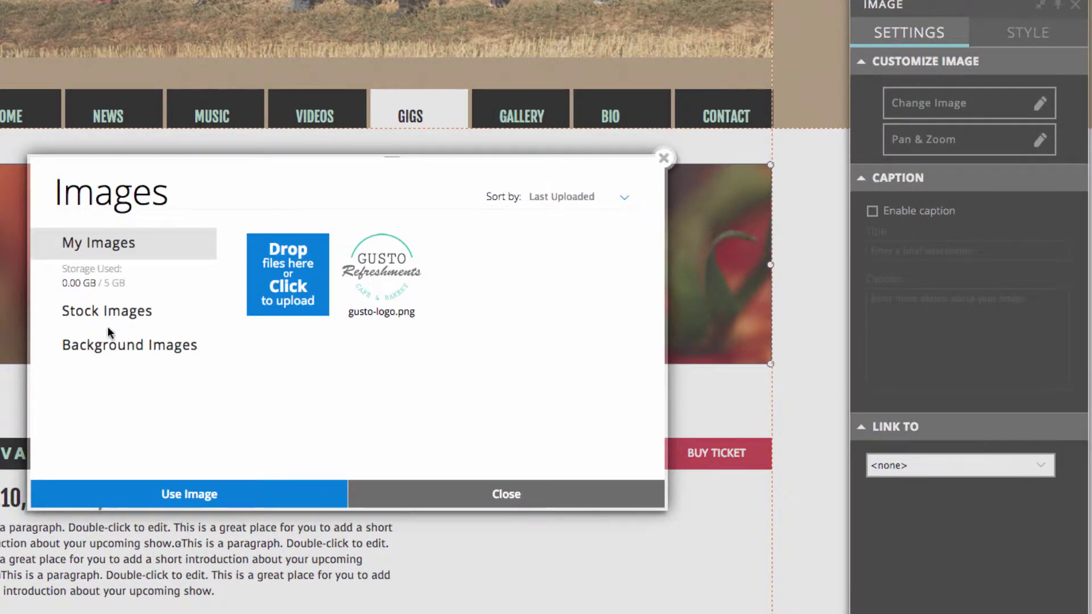
pyautogui.click(114, 342)
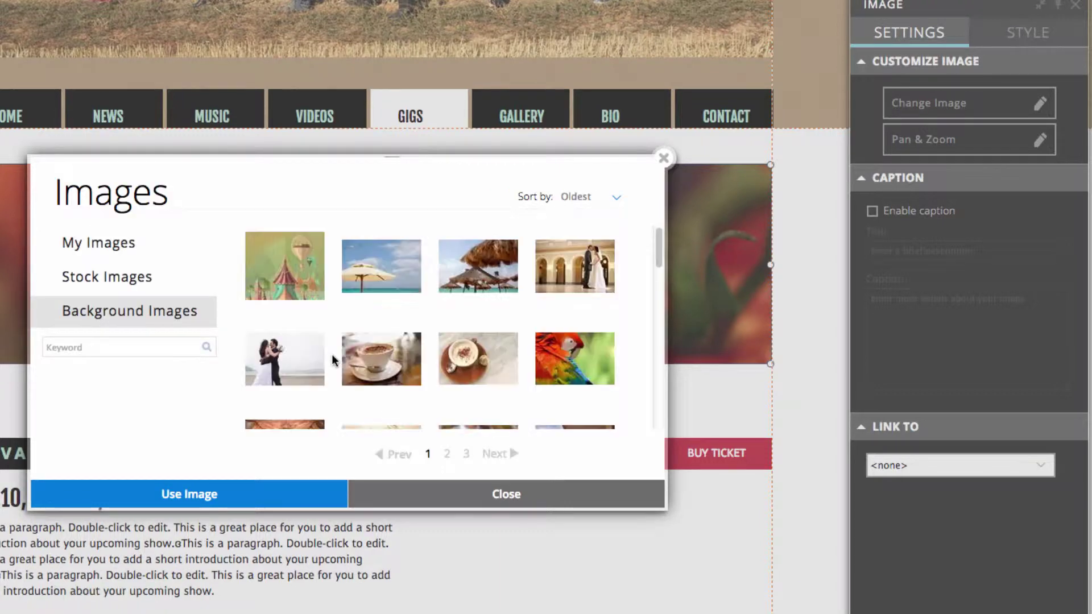
pyautogui.scroll(-2, 438, 373)
pyautogui.scroll(-2, 438, 373)
pyautogui.click(478, 344)
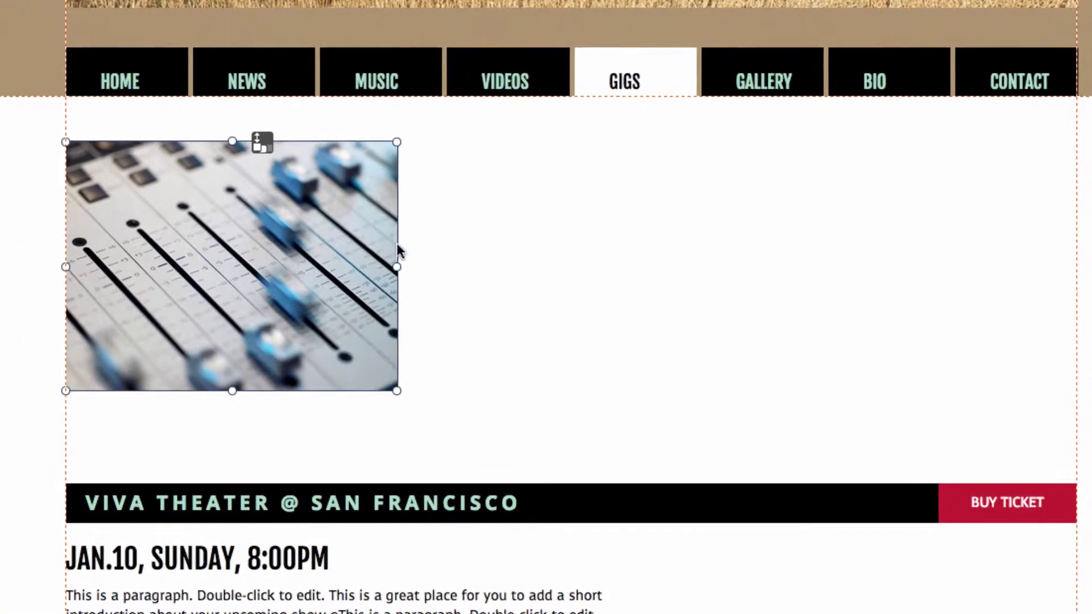
pyautogui.moveTo(396, 265); pyautogui.dragTo(1075, 290)
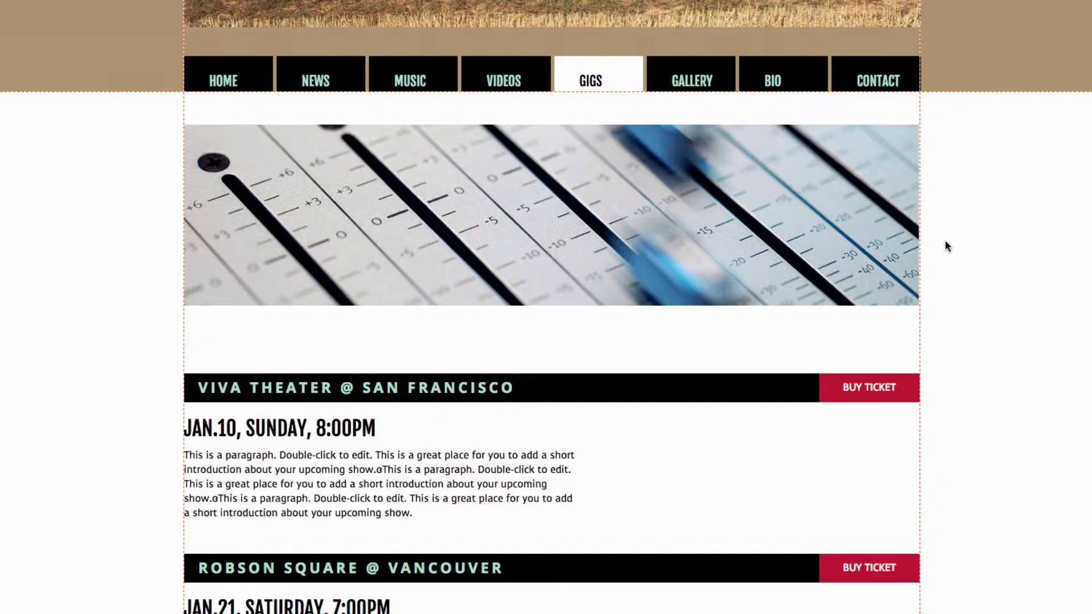
pyautogui.scroll(-5, 945, 245)
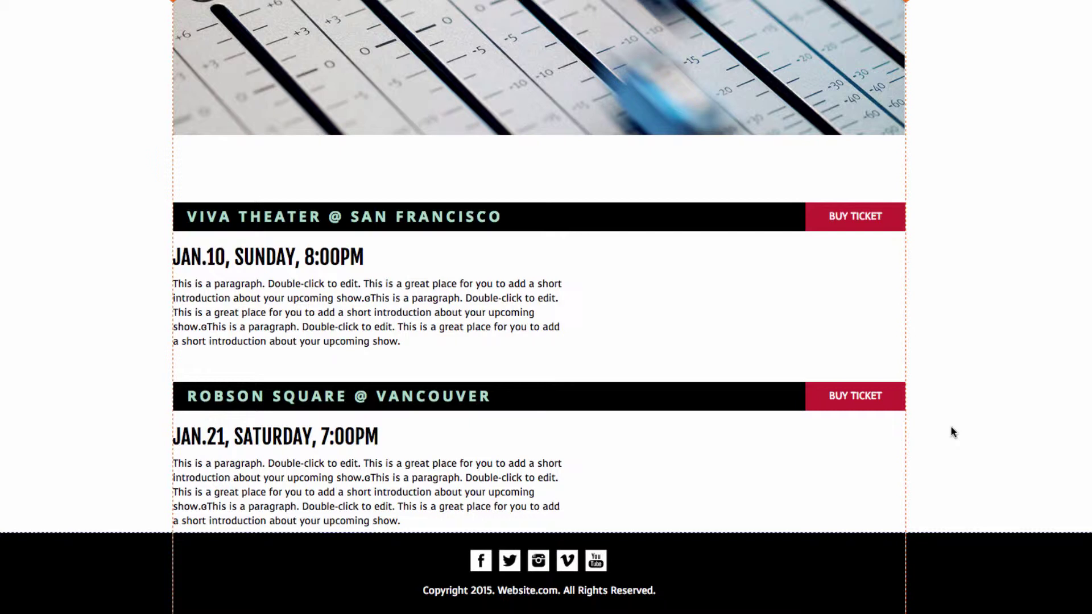
# - Move the Robson Square gig further down, then select its entire entry
pyautogui.click(577, 401)
pyautogui.moveTo(562, 388); pyautogui.dragTo(556, 566)
pyautogui.scroll(-2, 556, 540)
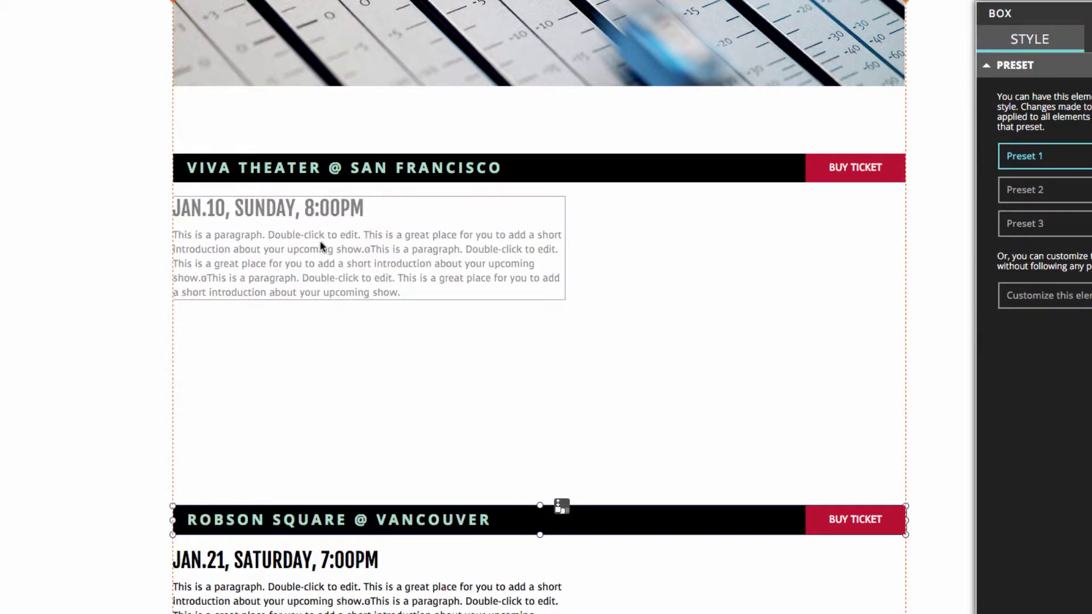
pyautogui.scroll(-2, 837, 442)
pyautogui.scroll(-2, 833, 442)
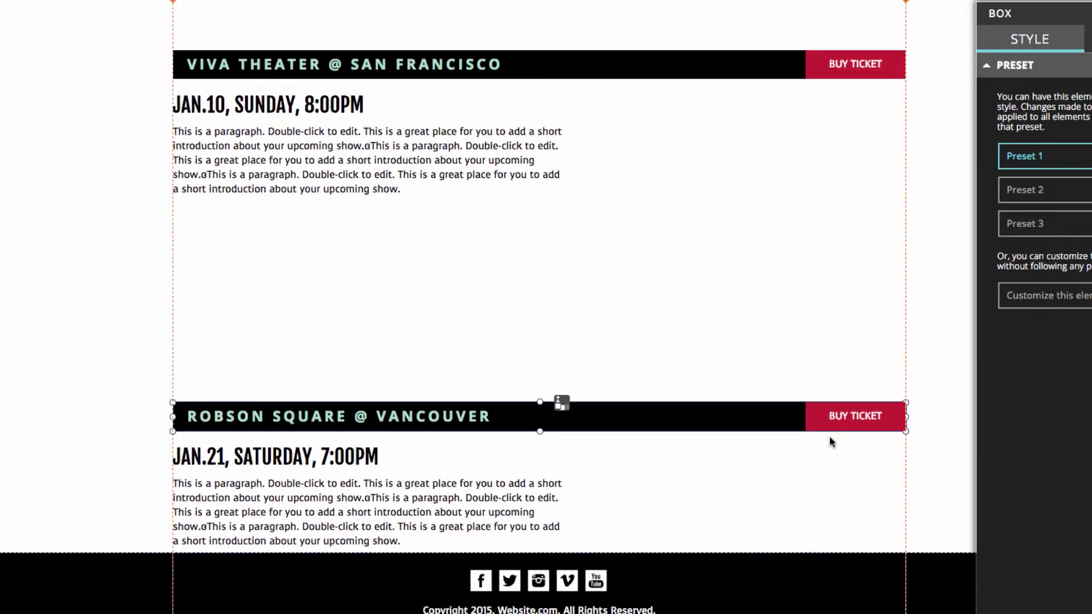
pyautogui.moveTo(106, 357); pyautogui.dragTo(991, 535)
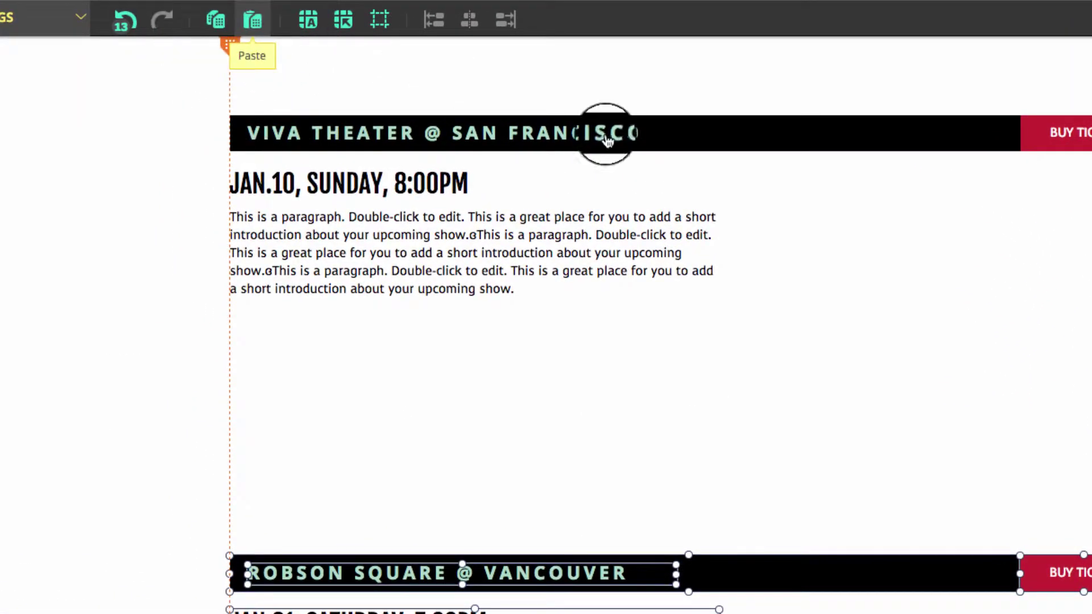
# - Paste a copy of the Robson Square gig and position it below the Viva Theater listing
pyautogui.hotkey('ctrl', 'v')
pyautogui.scroll(3, 710, 245)
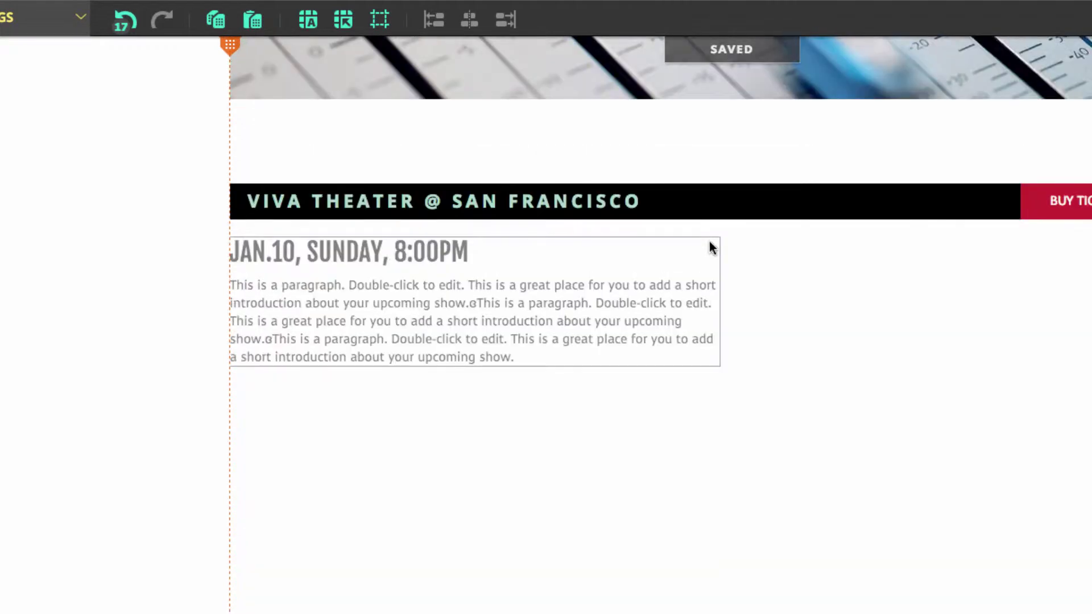
pyautogui.scroll(3, 671, 230)
pyautogui.moveTo(630, 217); pyautogui.dragTo(463, 613)
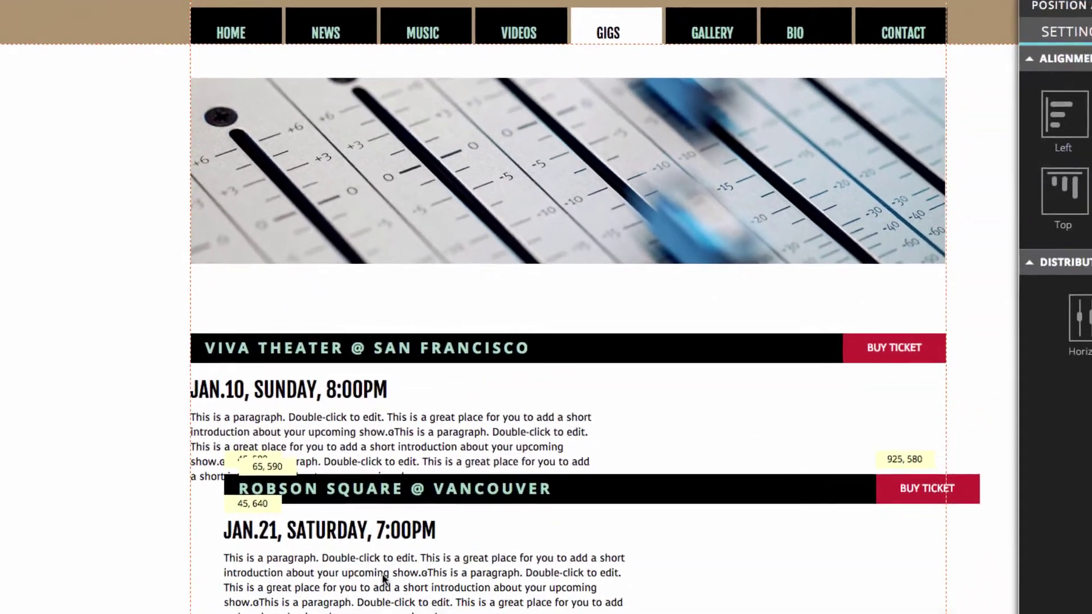
pyautogui.scroll(3, 384, 579)
pyautogui.scroll(-6, 381, 551)
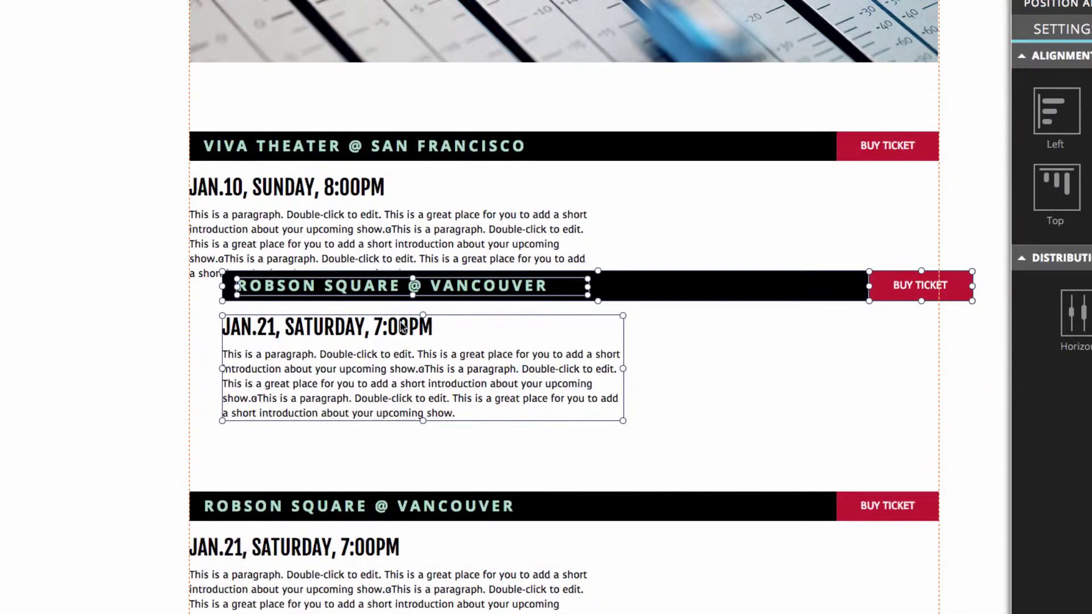
pyautogui.moveTo(395, 364); pyautogui.dragTo(362, 398)
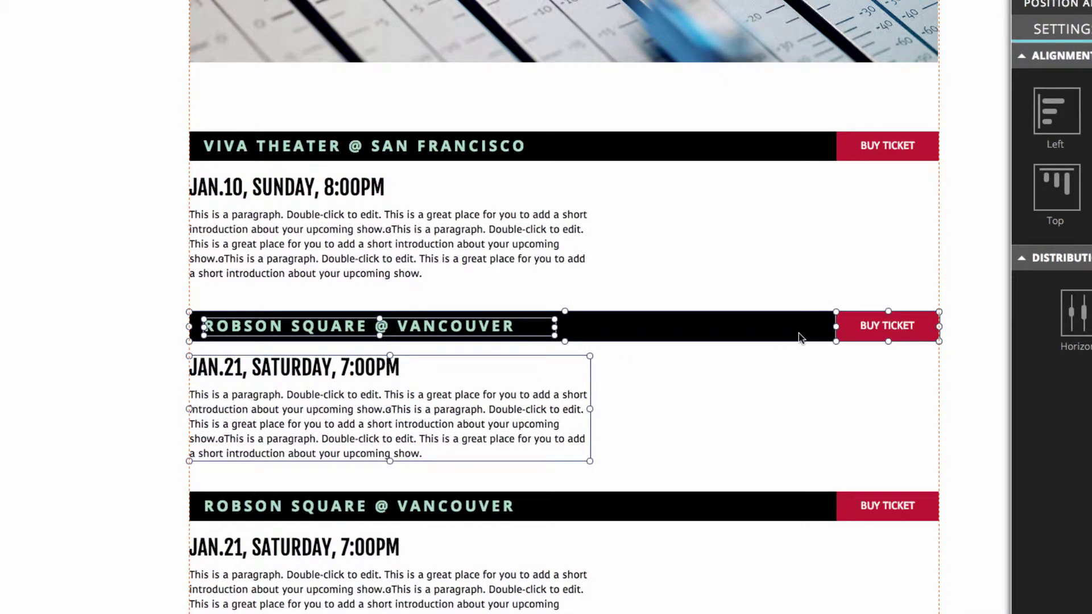
pyautogui.click(994, 351)
pyautogui.scroll(5, 853, 341)
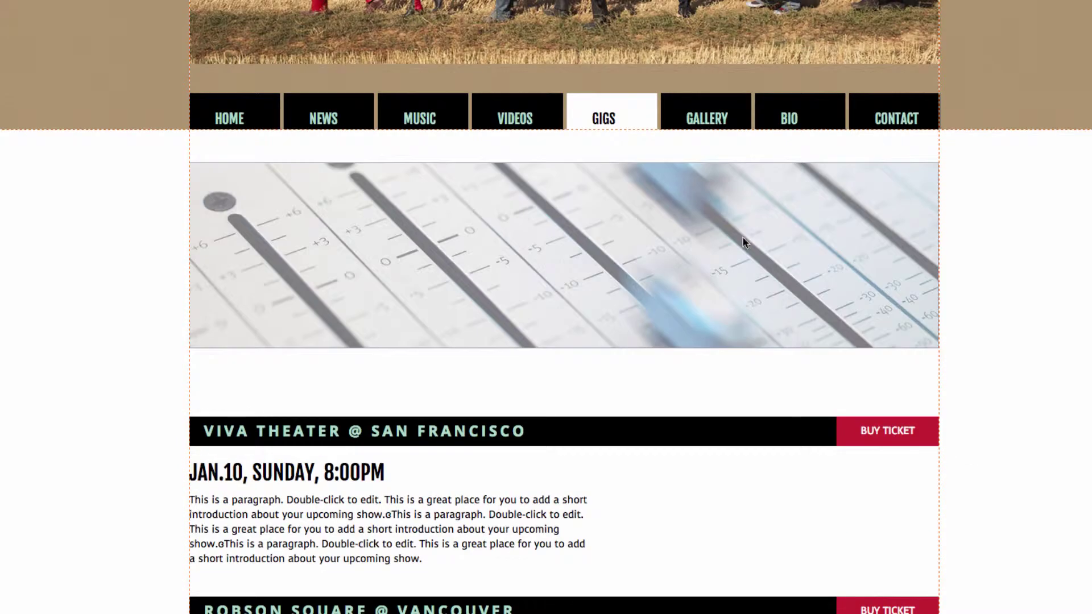
pyautogui.scroll(-8, 959, 265)
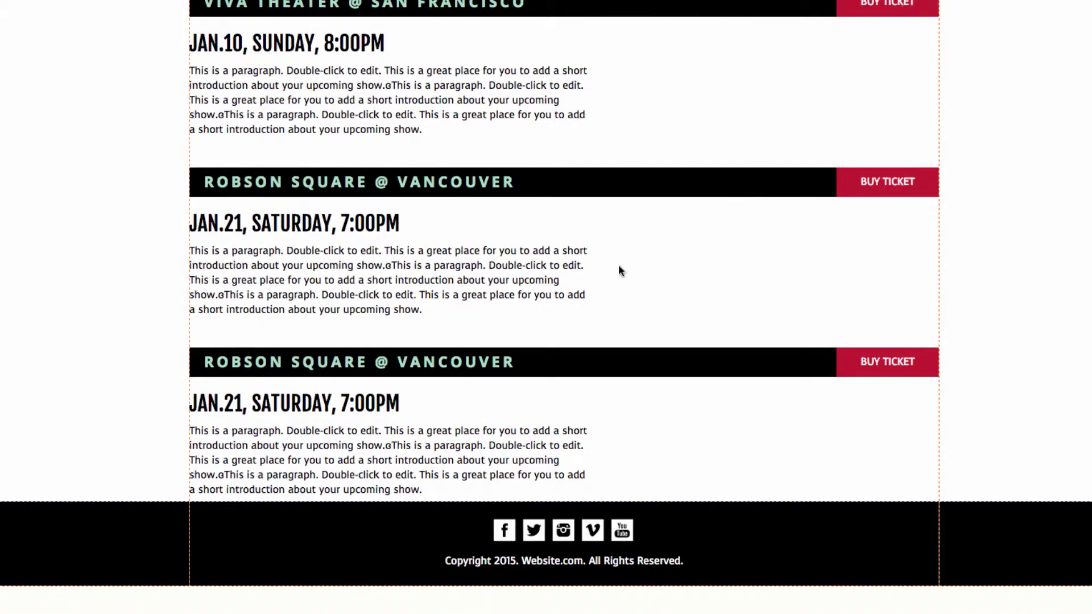